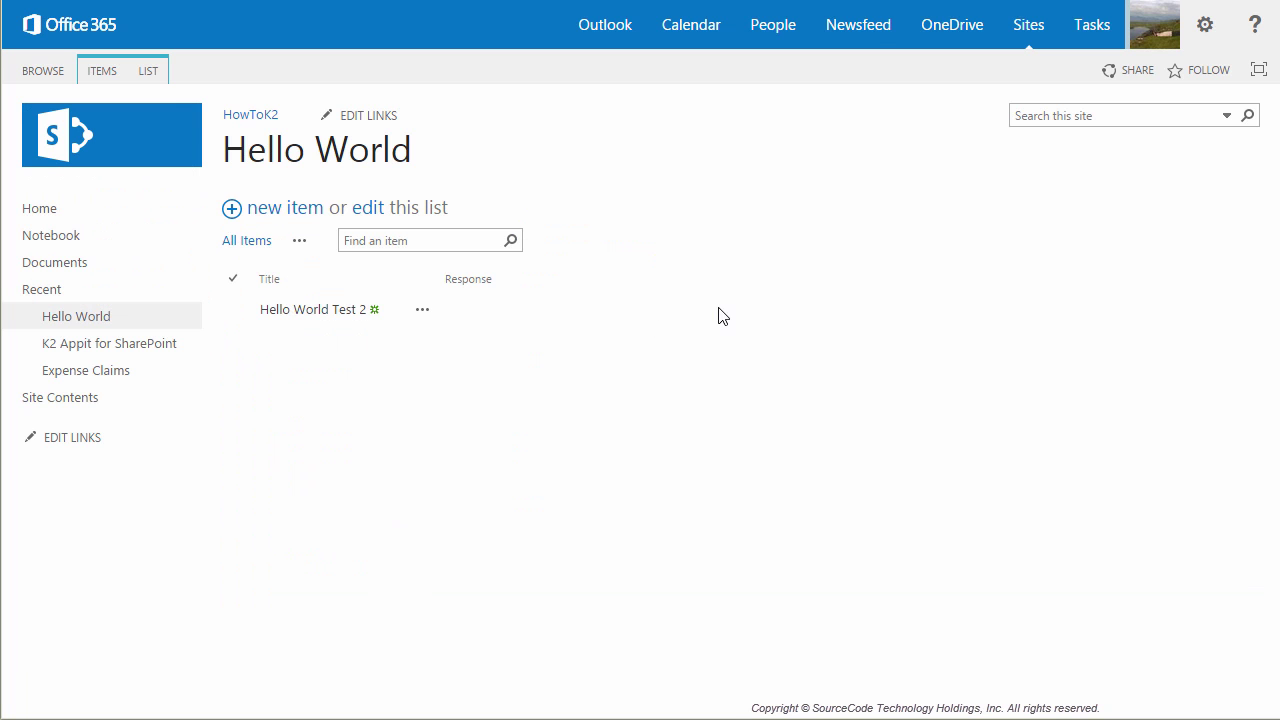
Step: From the Hello World Test 2 item's menu, open the Hello World K2 application page
{"action": "left_click", "coordinate": [432, 314]}
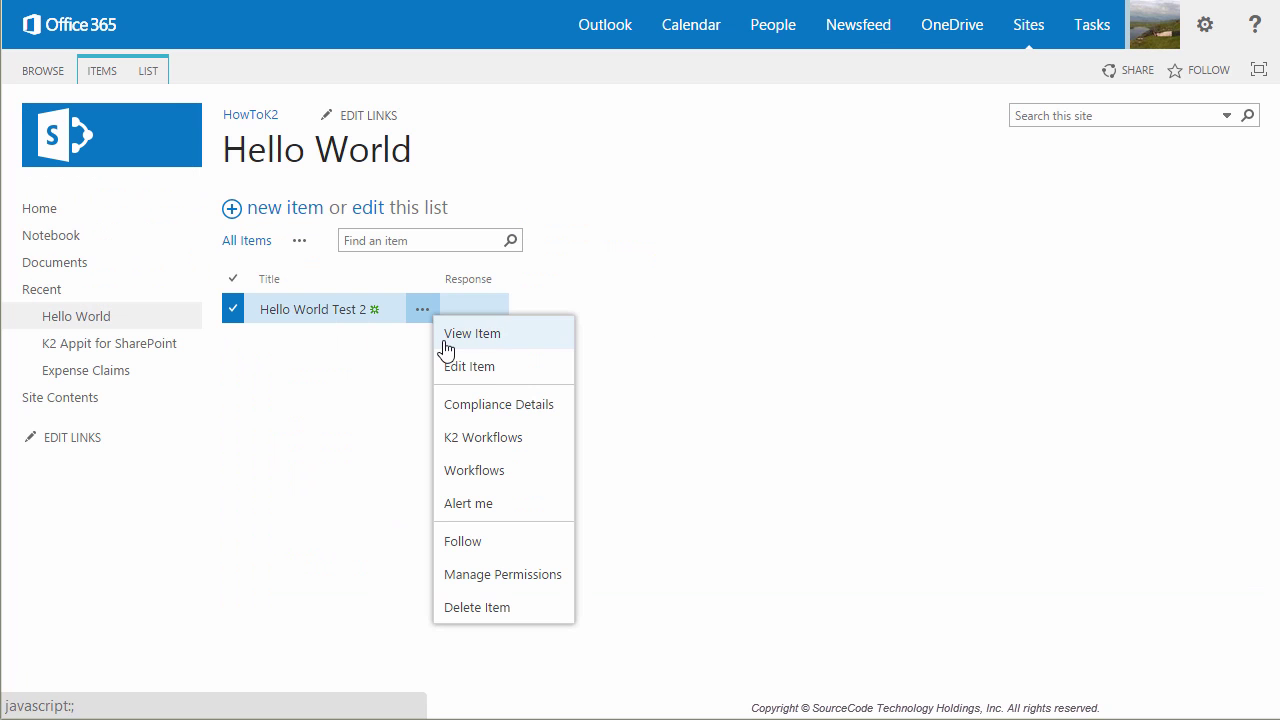
{"action": "left_click", "coordinate": [507, 438]}
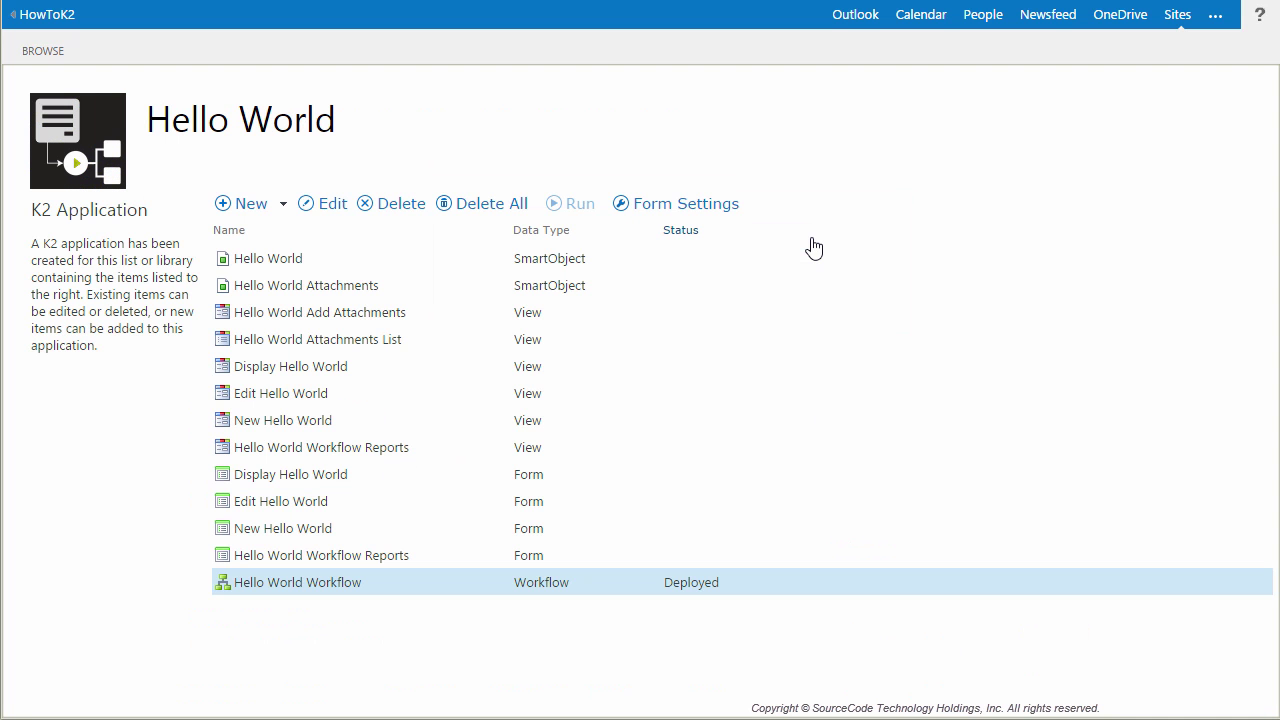
Step: Open Hello World Workflow in the designer and bring up its start settings
{"action": "double_click", "coordinate": [298, 582]}
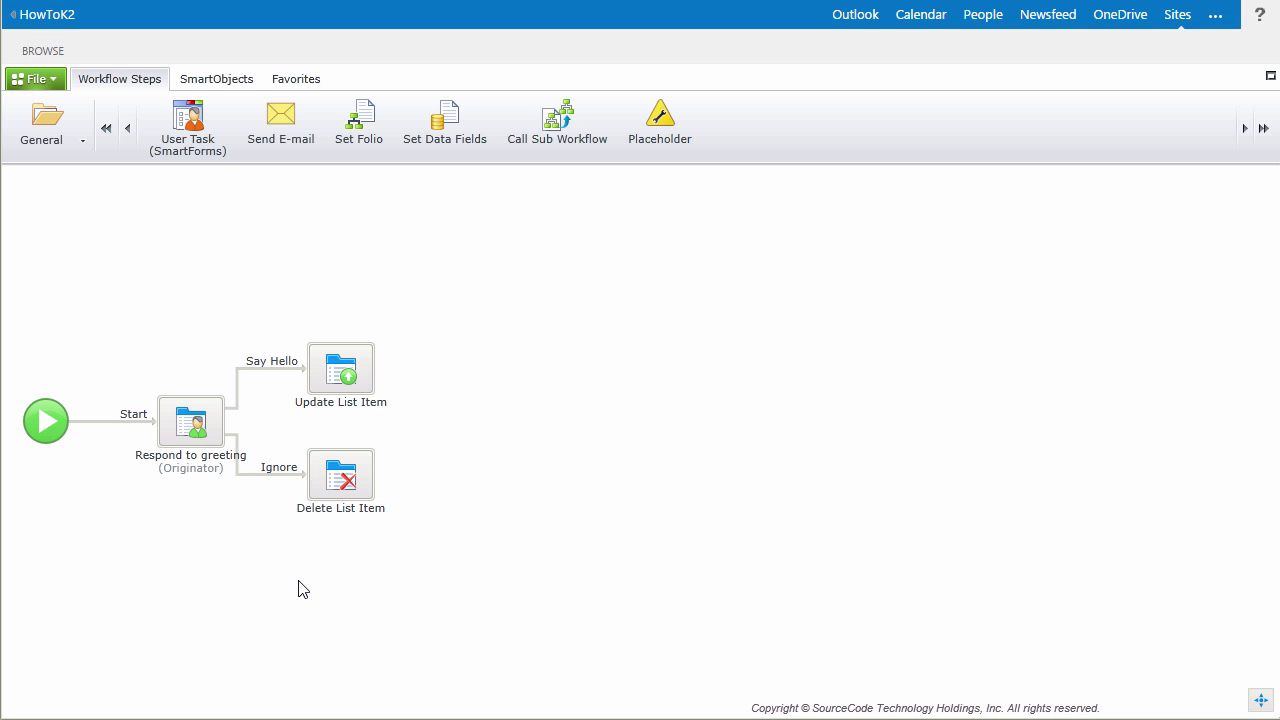
{"action": "left_click", "coordinate": [50, 425]}
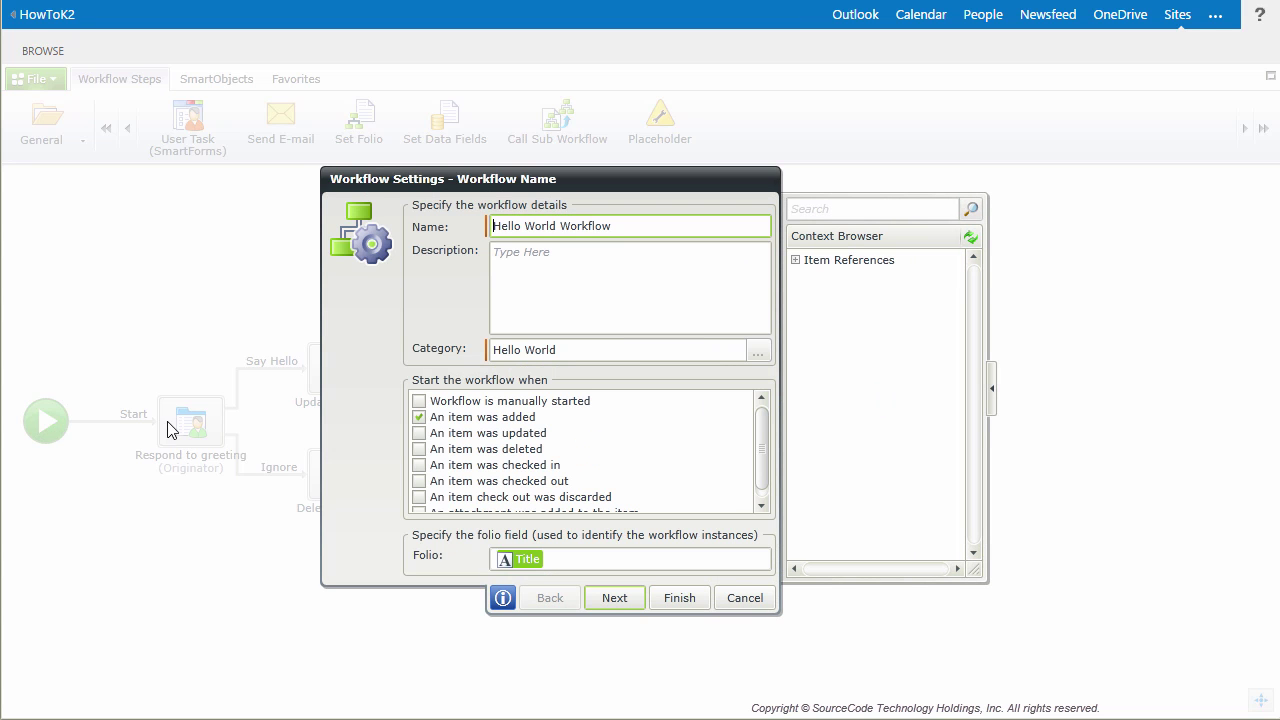
Step: Clear the 'An item was added' trigger so Hello World Workflow starts only manually
{"action": "left_click", "coordinate": [419, 417]}
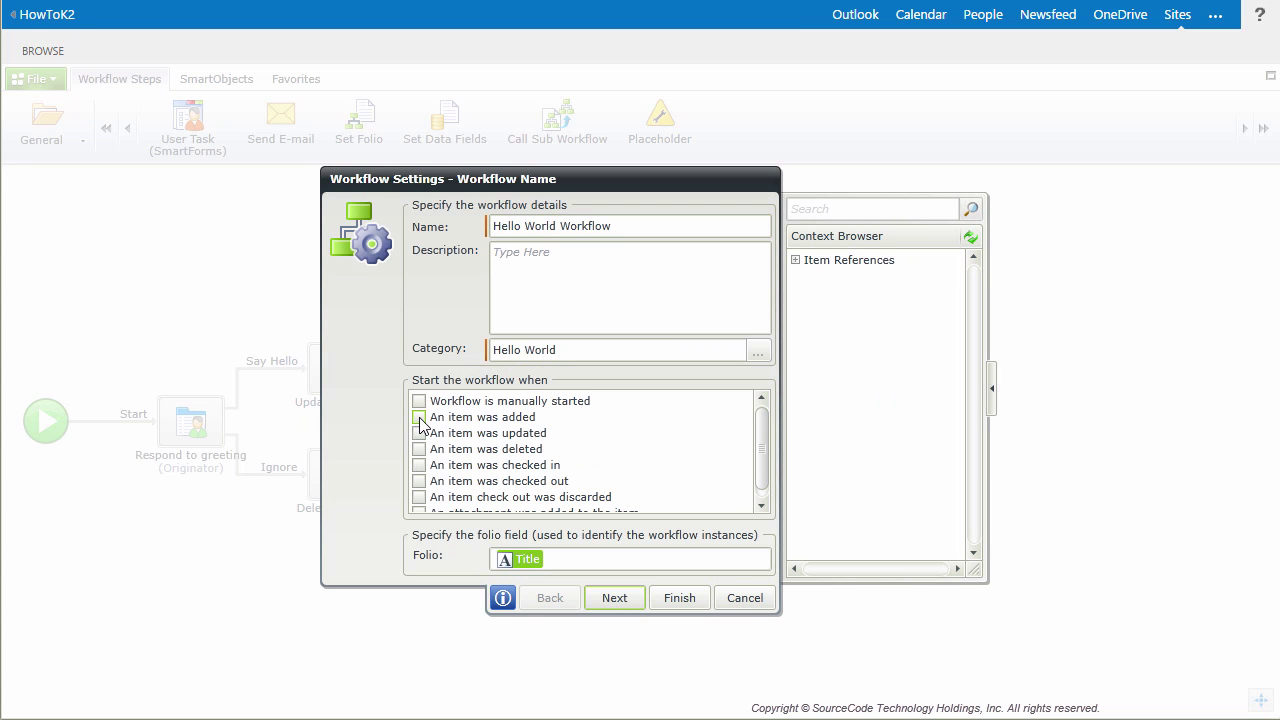
{"action": "left_click", "coordinate": [419, 401]}
{"action": "left_click", "coordinate": [419, 433]}
{"action": "left_click", "coordinate": [419, 465]}
{"action": "left_click", "coordinate": [420, 481]}
{"action": "left_click", "coordinate": [420, 481]}
{"action": "left_click", "coordinate": [419, 465]}
{"action": "left_click", "coordinate": [419, 433]}
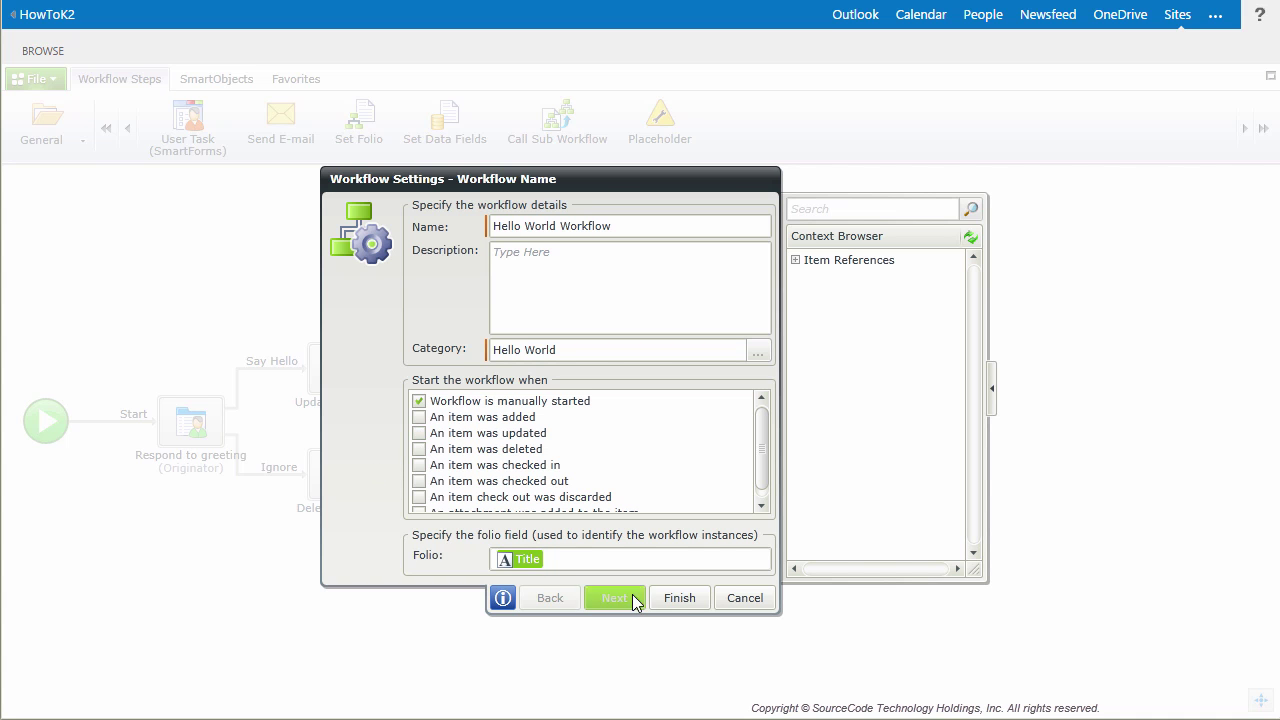
{"action": "left_click", "coordinate": [681, 598]}
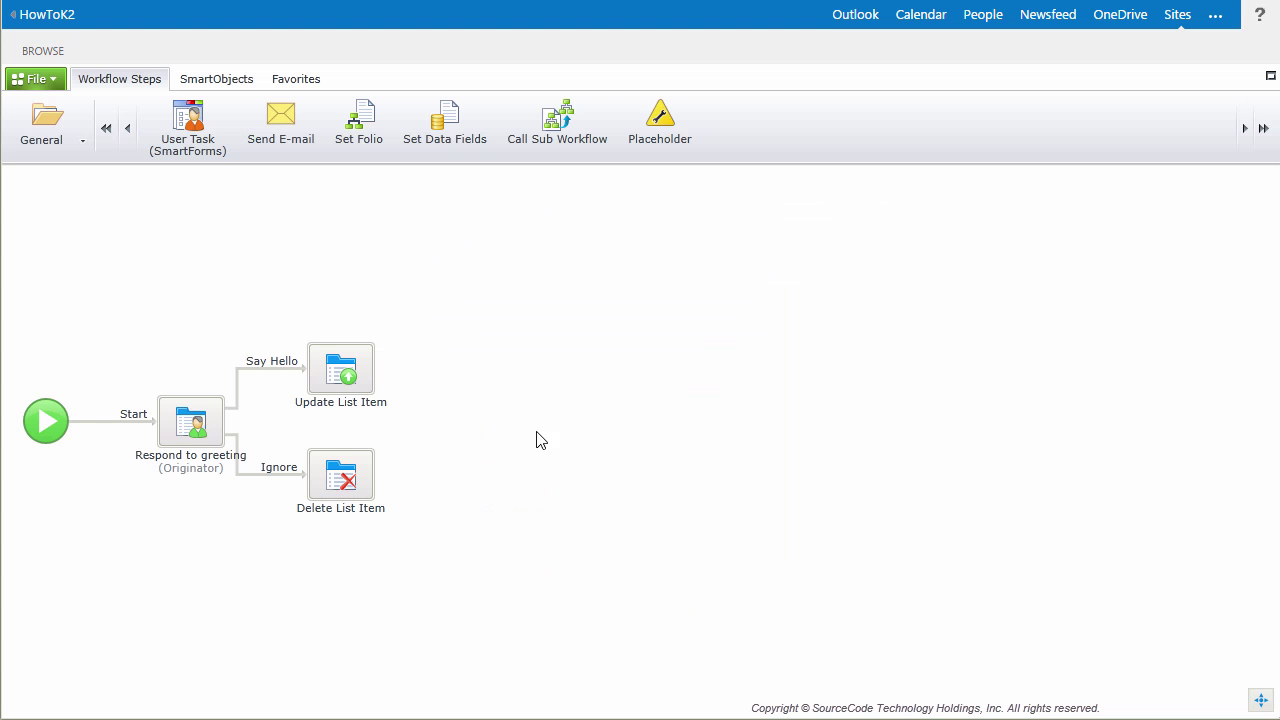
Step: Deploy the Hello World Workflow via File > Deploy, then close and exit the designer
{"action": "left_click", "coordinate": [40, 80]}
{"action": "left_click", "coordinate": [66, 294]}
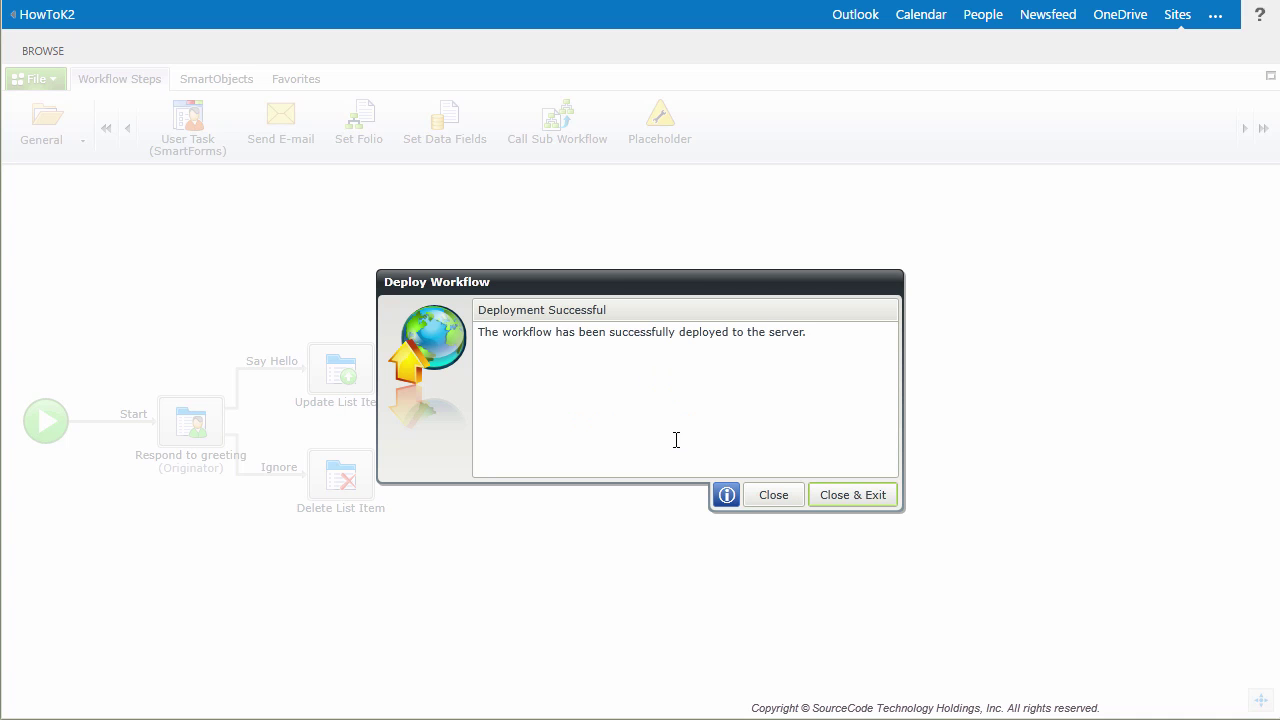
{"action": "left_click", "coordinate": [845, 497]}
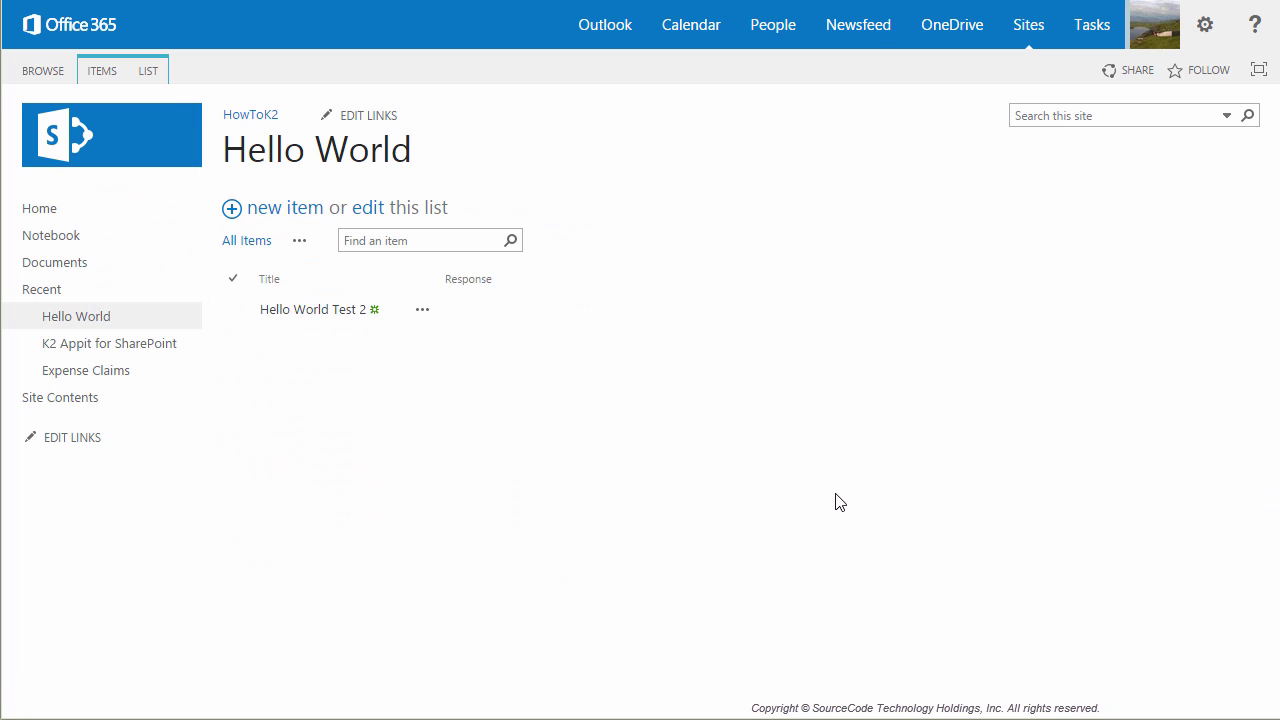
Step: Start Hello World Workflow on the Hello World Test 2 item from its K2 Workflows page
{"action": "left_click", "coordinate": [421, 313]}
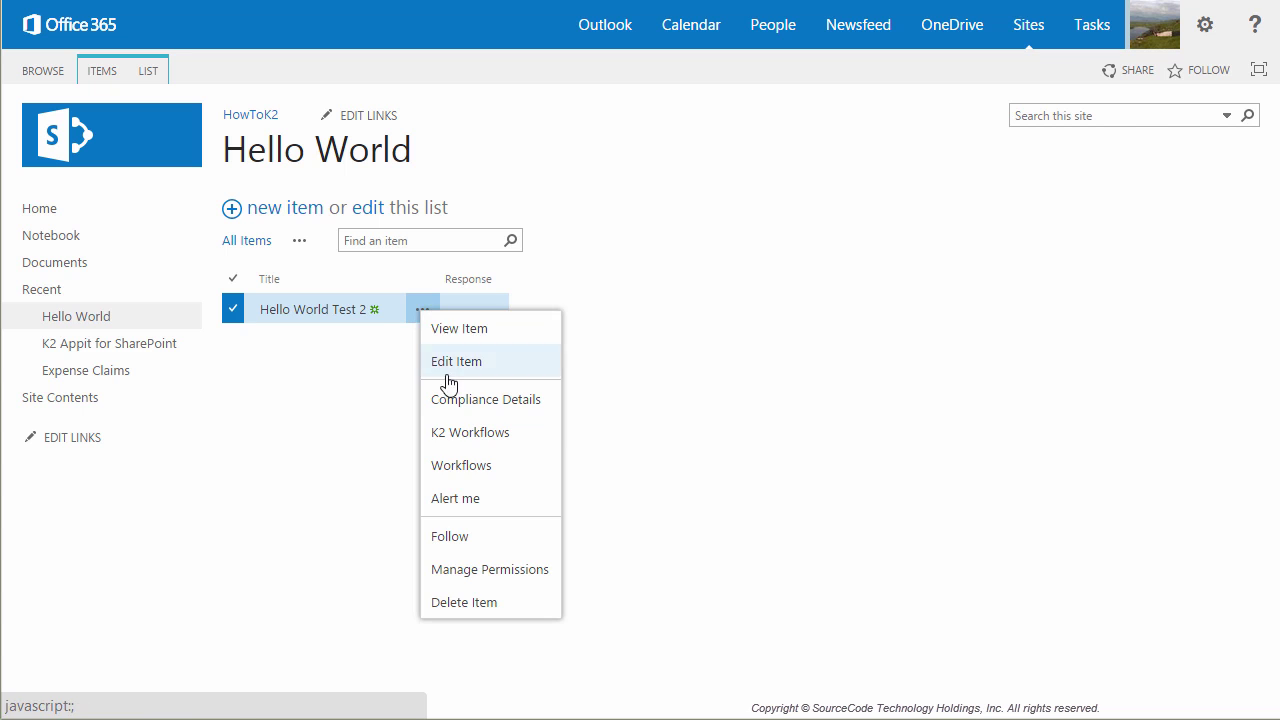
{"action": "left_click", "coordinate": [474, 432]}
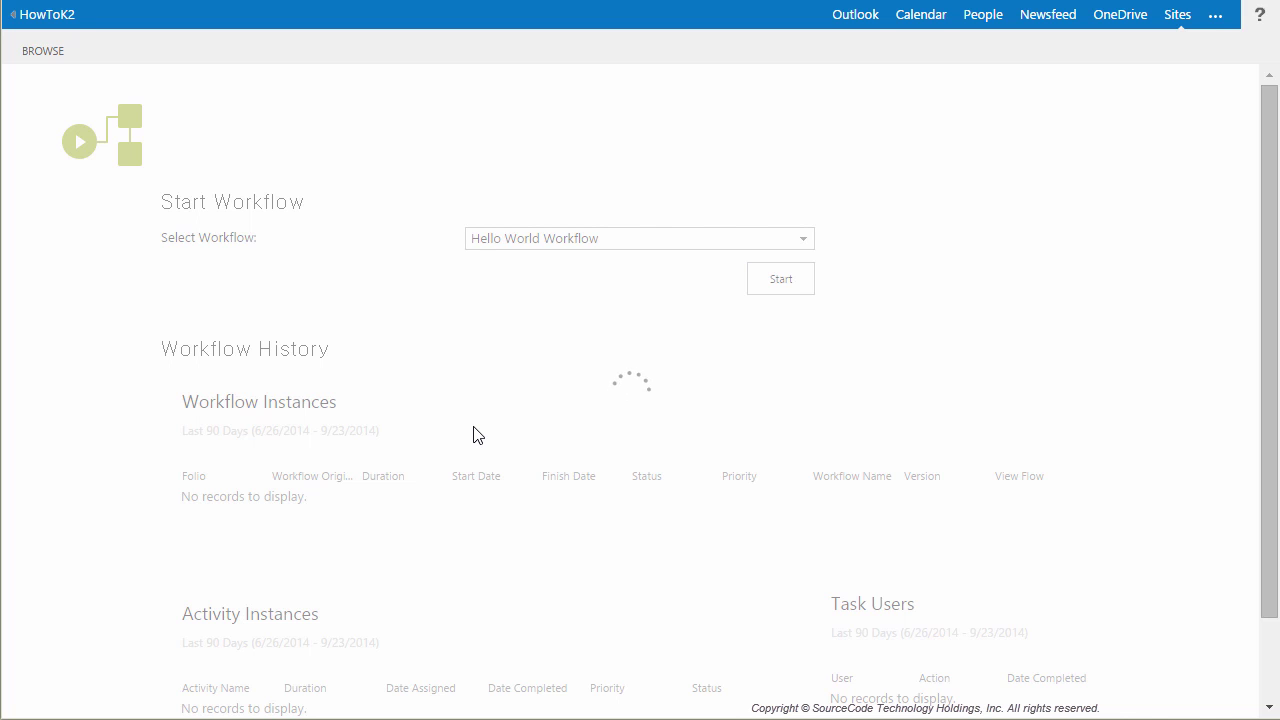
{"action": "left_click", "coordinate": [803, 244]}
{"action": "left_click", "coordinate": [804, 245]}
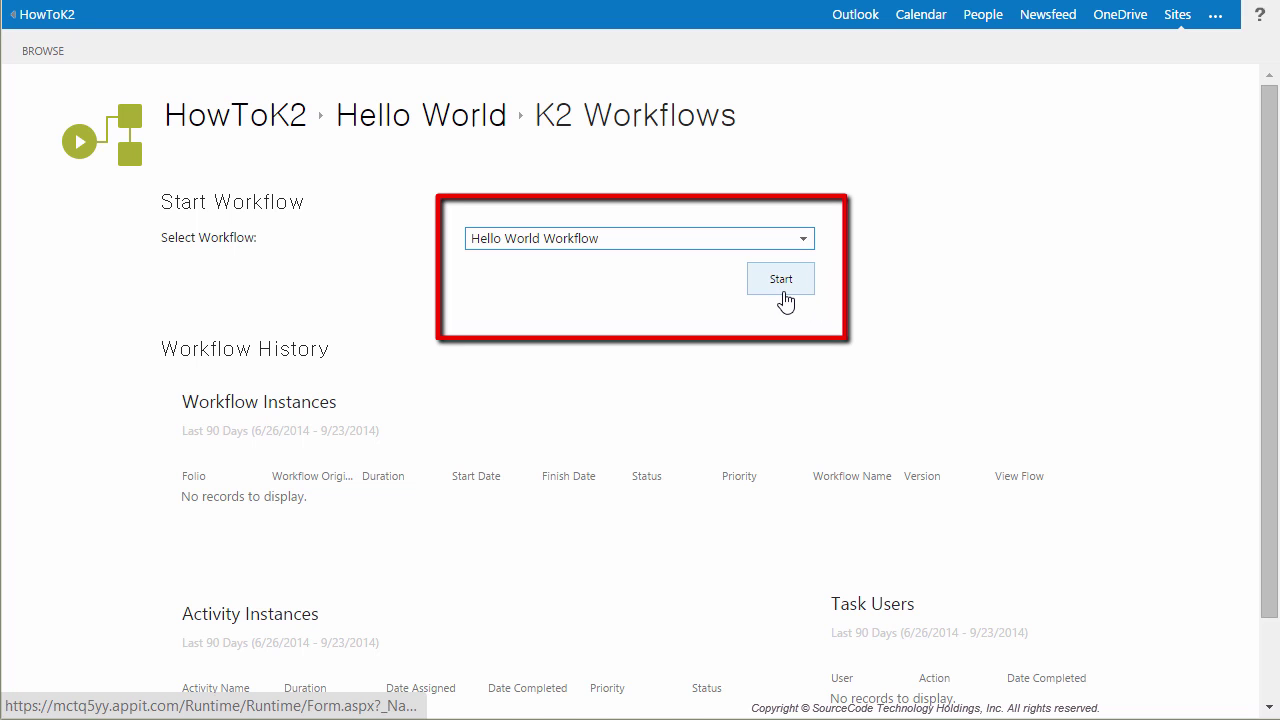
{"action": "left_click", "coordinate": [782, 285]}
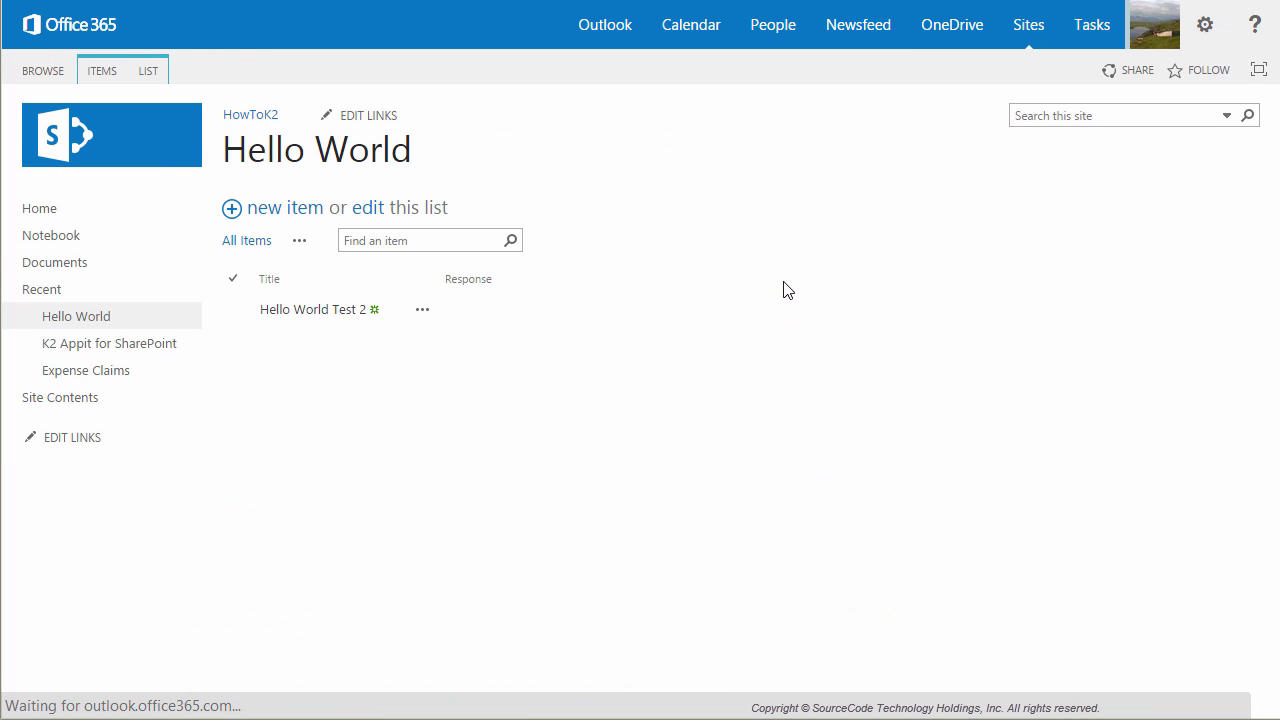
Step: Go to the HowToK2 site home page to reach the Expense Claims application
{"action": "left_click", "coordinate": [40, 209]}
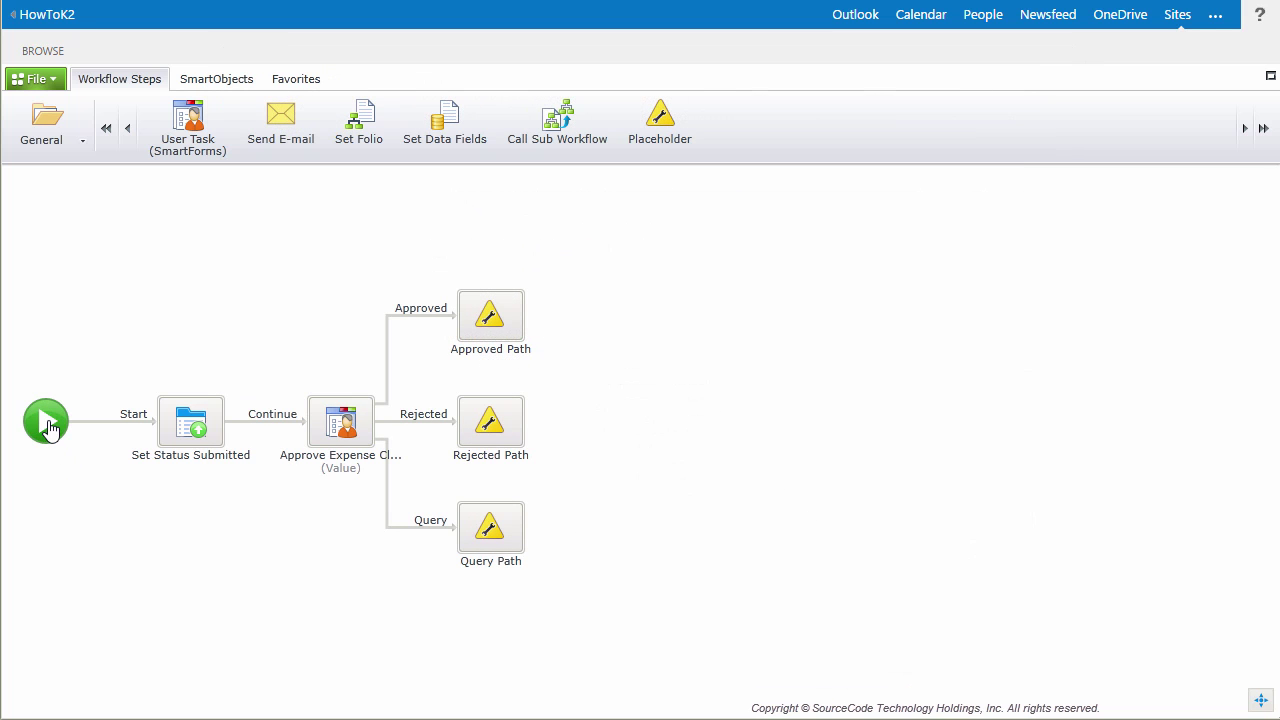
Step: In the workflow's Start settings, pick Edit Expense Claims from the forms list as the start form
{"action": "left_click", "coordinate": [47, 427]}
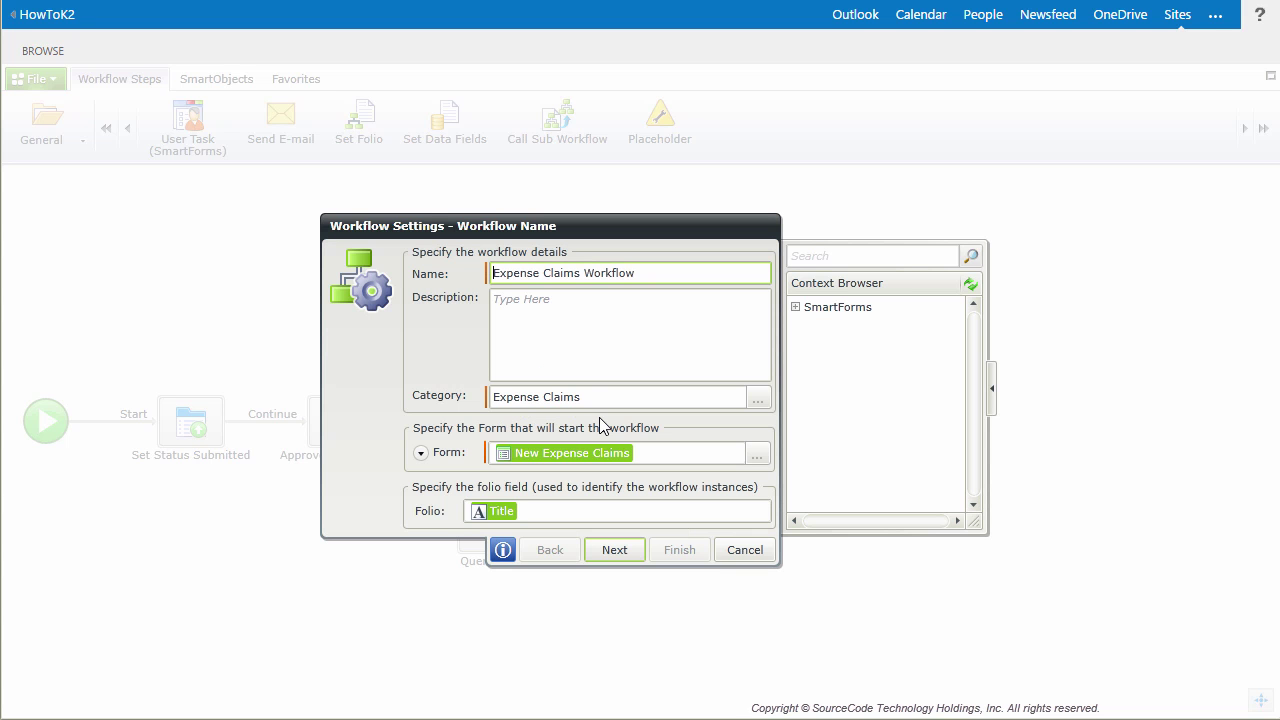
{"action": "left_click", "coordinate": [757, 455]}
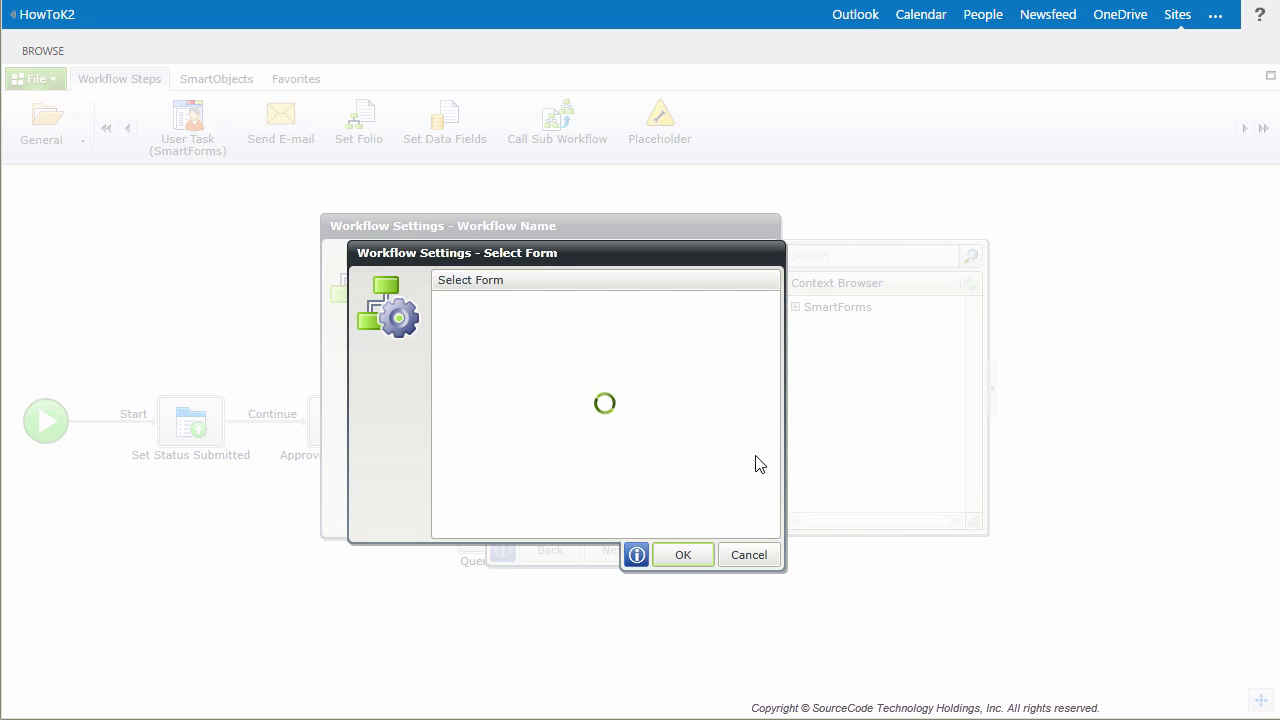
{"action": "left_click_drag", "start_coordinate": [777, 365], "coordinate": [774, 444]}
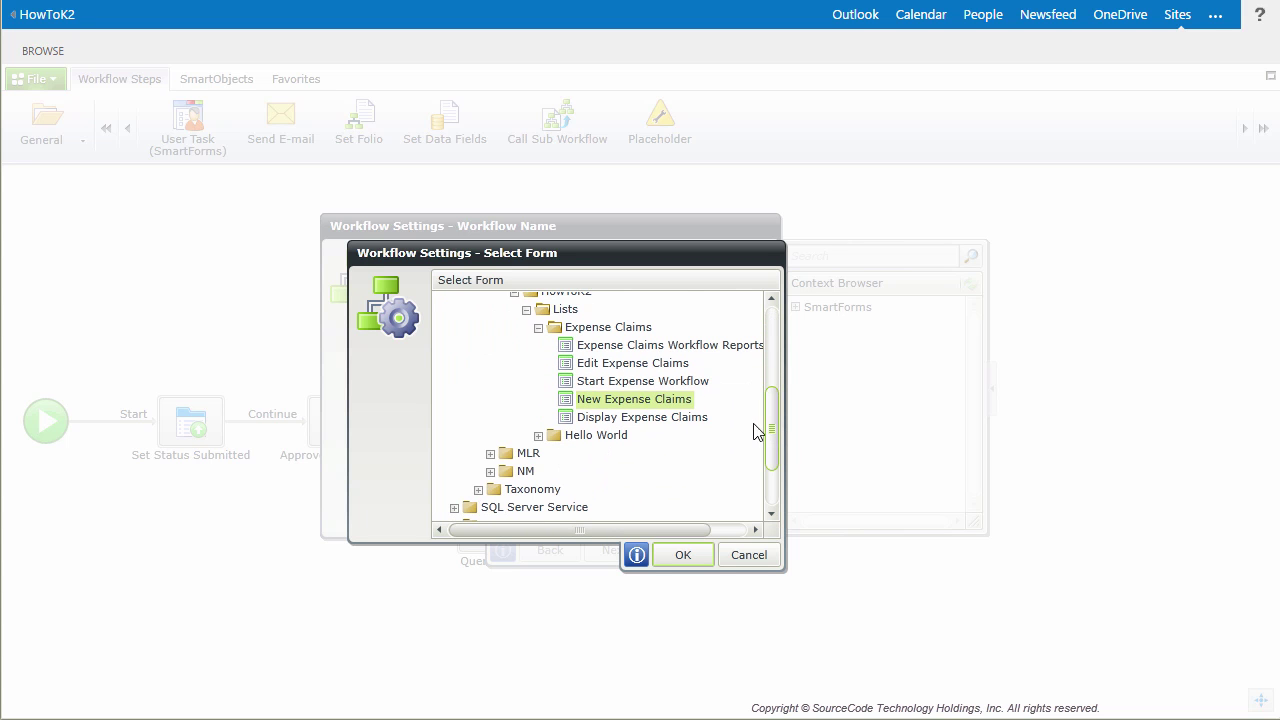
{"action": "left_click", "coordinate": [663, 366]}
{"action": "left_click", "coordinate": [660, 386]}
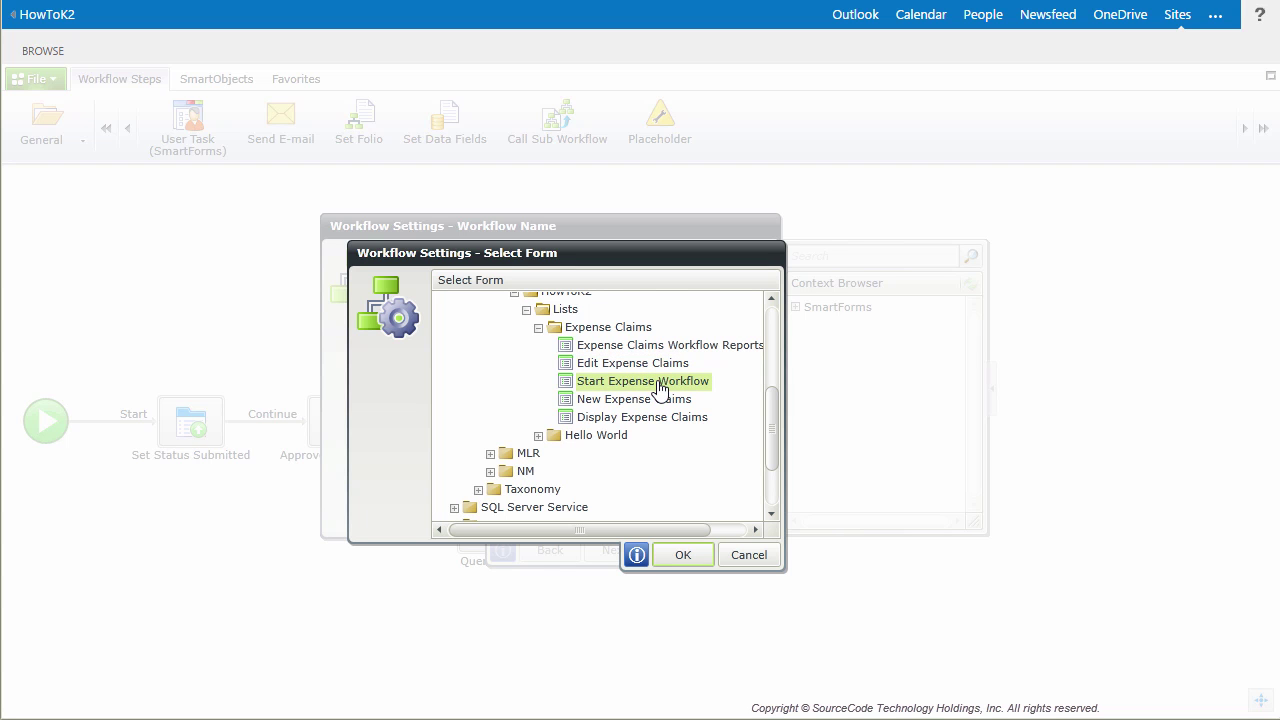
{"action": "left_click", "coordinate": [666, 368]}
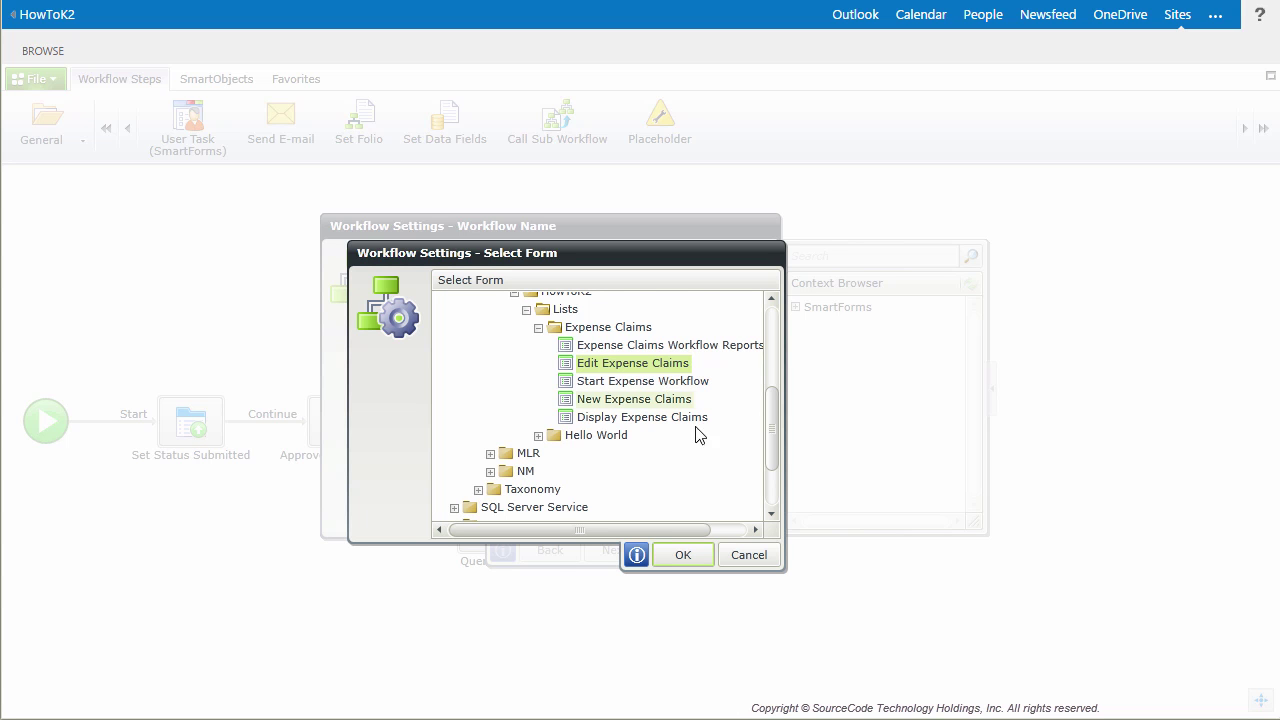
{"action": "left_click", "coordinate": [689, 558]}
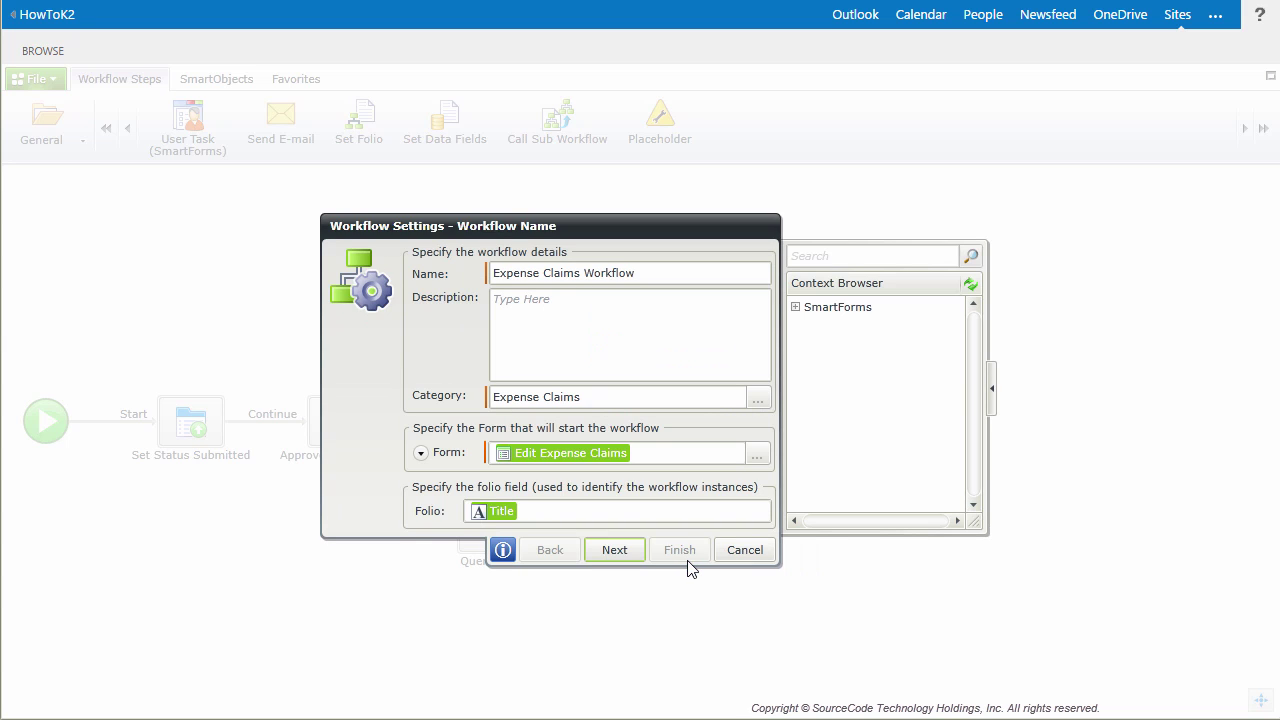
Step: Dismiss the missing Title folio warning, expand the Edit Expense Claims fields, and clear Folio
{"action": "left_click", "coordinate": [630, 555]}
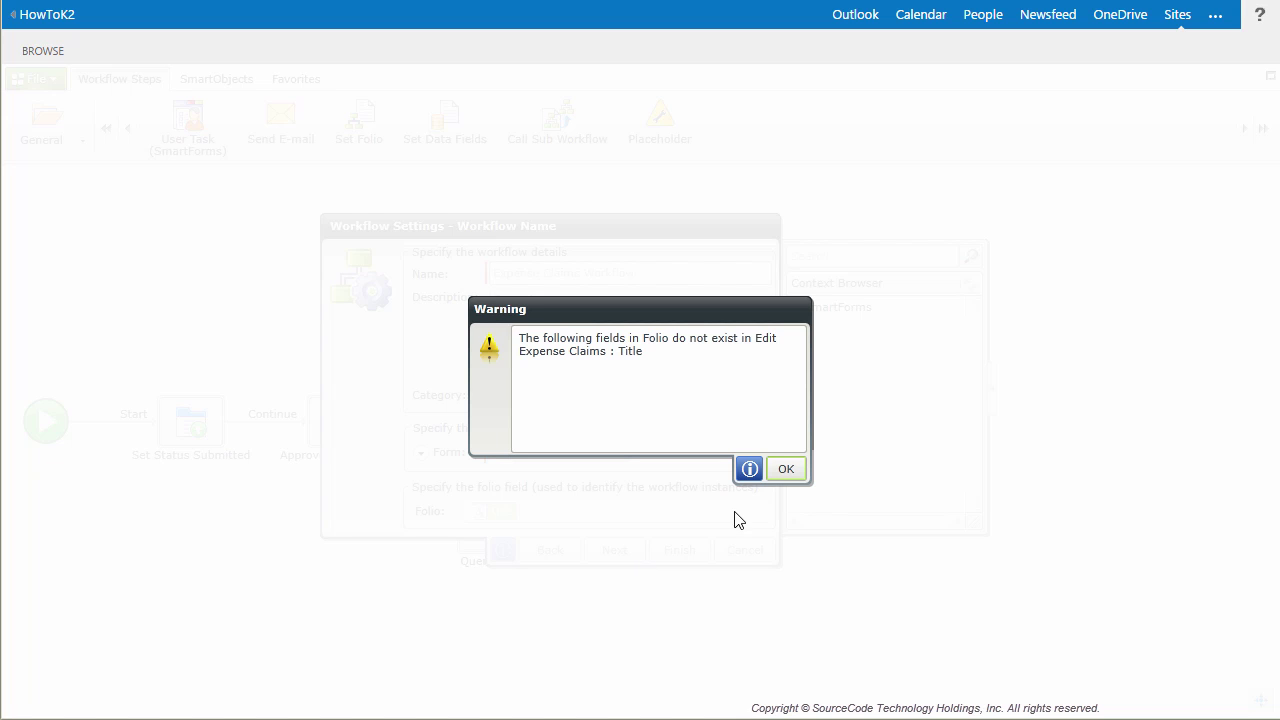
{"action": "left_click", "coordinate": [787, 472]}
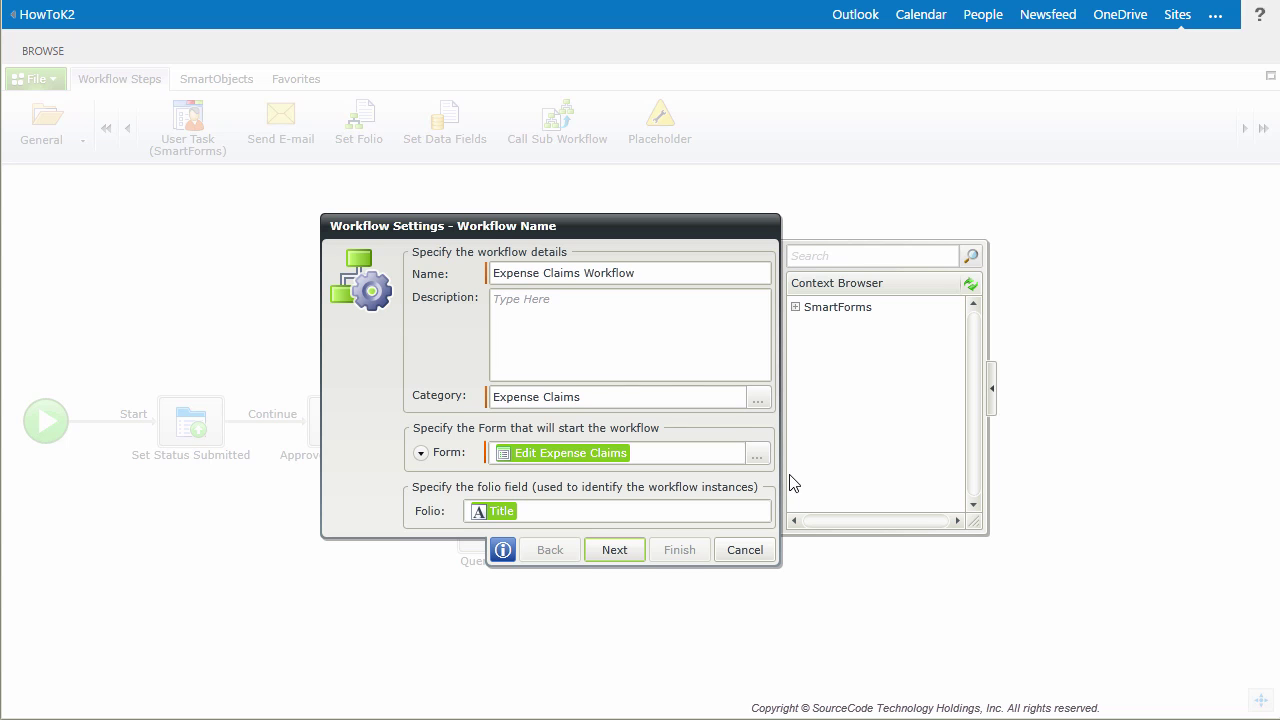
{"action": "left_click", "coordinate": [795, 309]}
{"action": "left_click", "coordinate": [812, 323]}
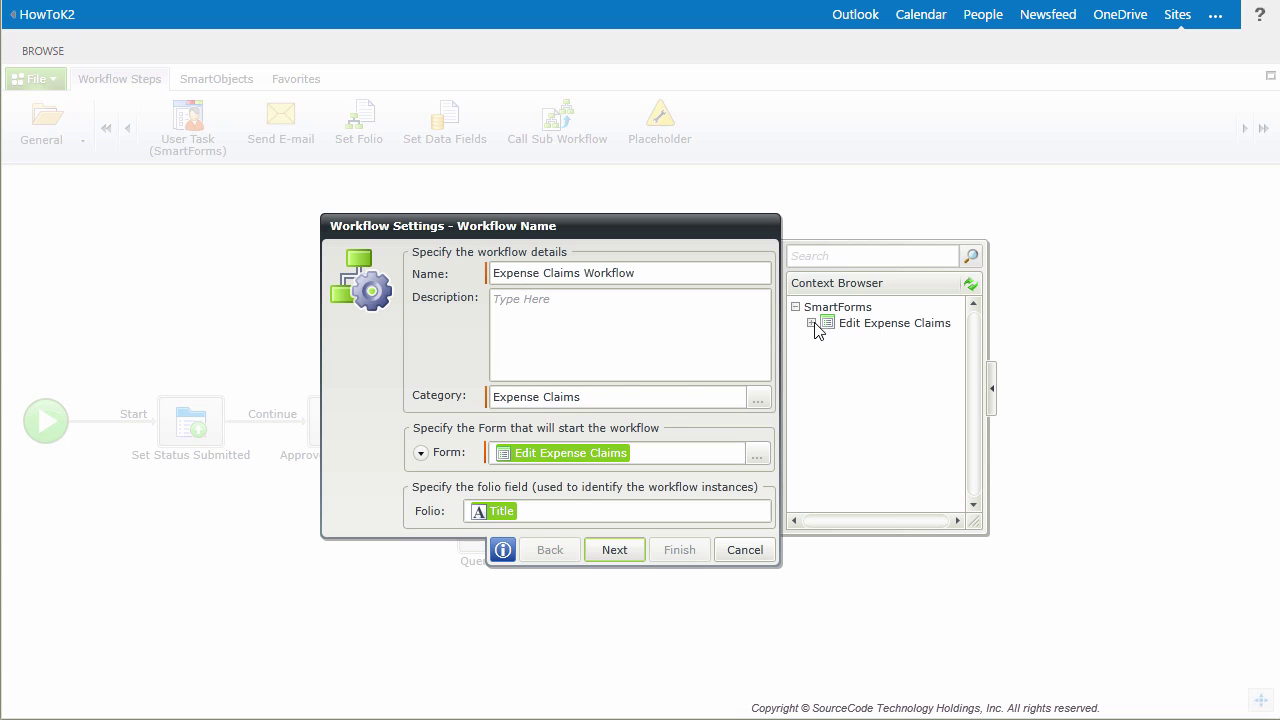
{"action": "left_click", "coordinate": [827, 339]}
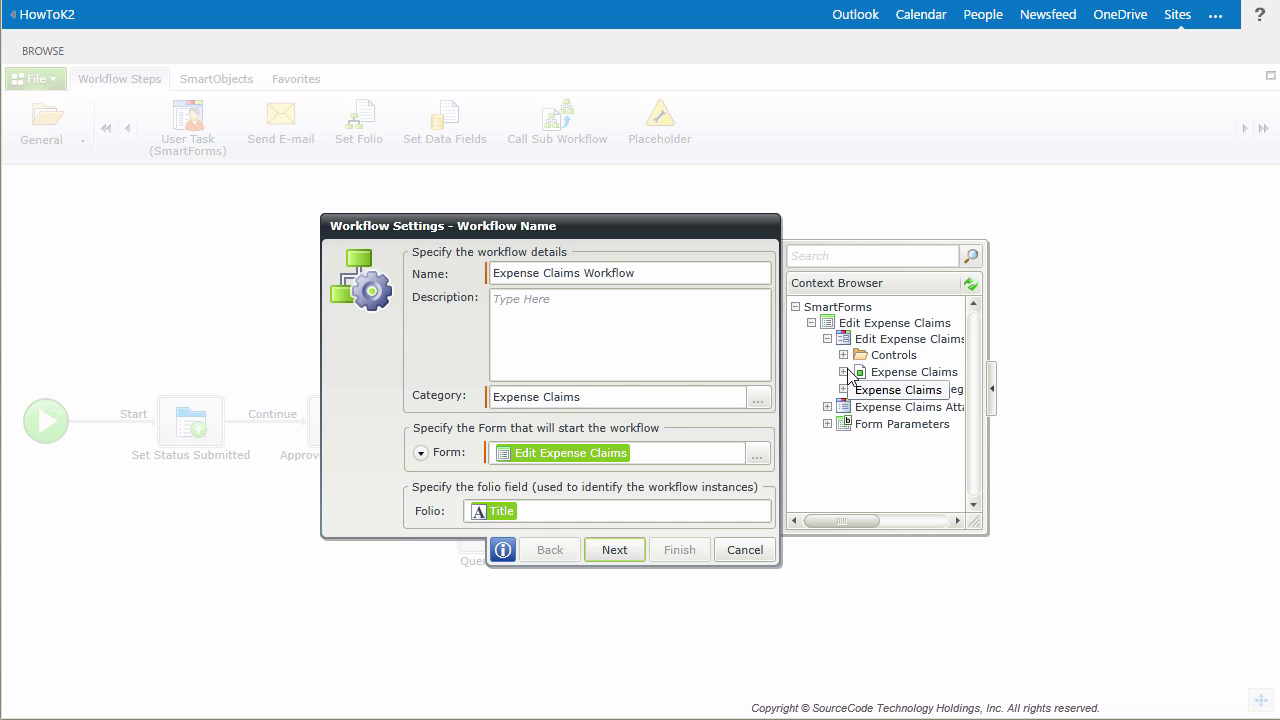
{"action": "left_click", "coordinate": [843, 372]}
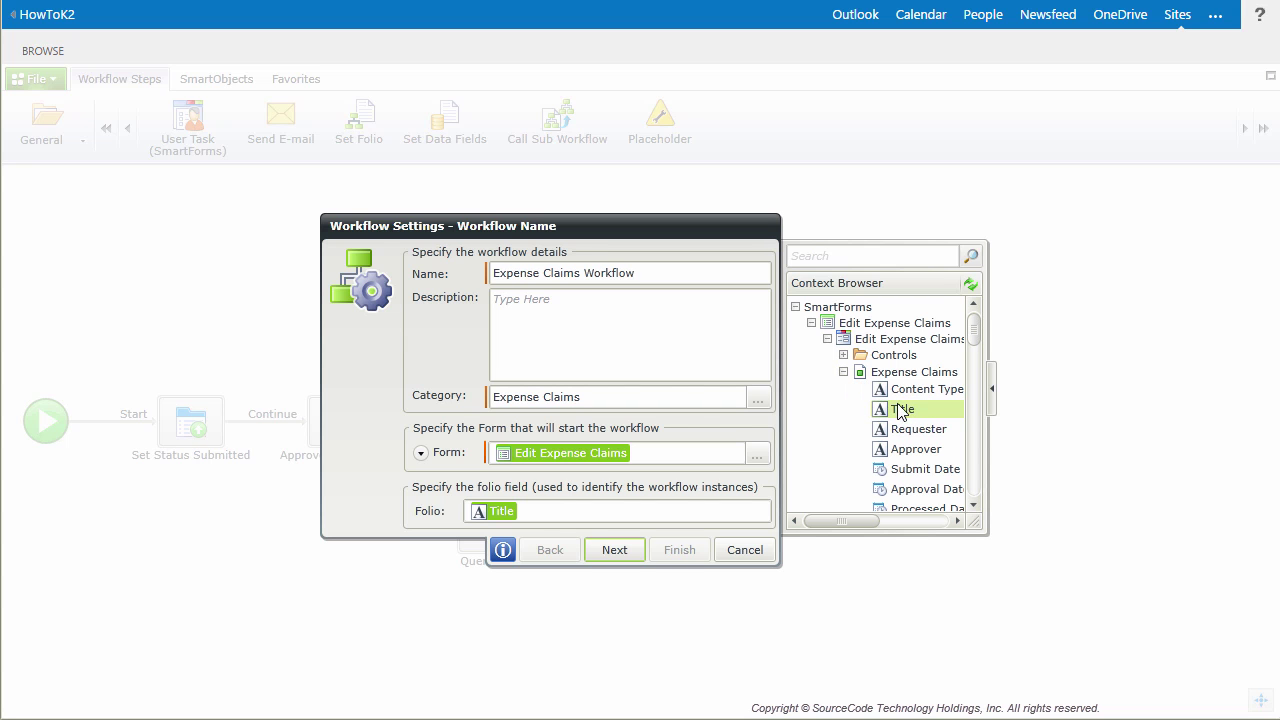
{"action": "left_click", "coordinate": [584, 520]}
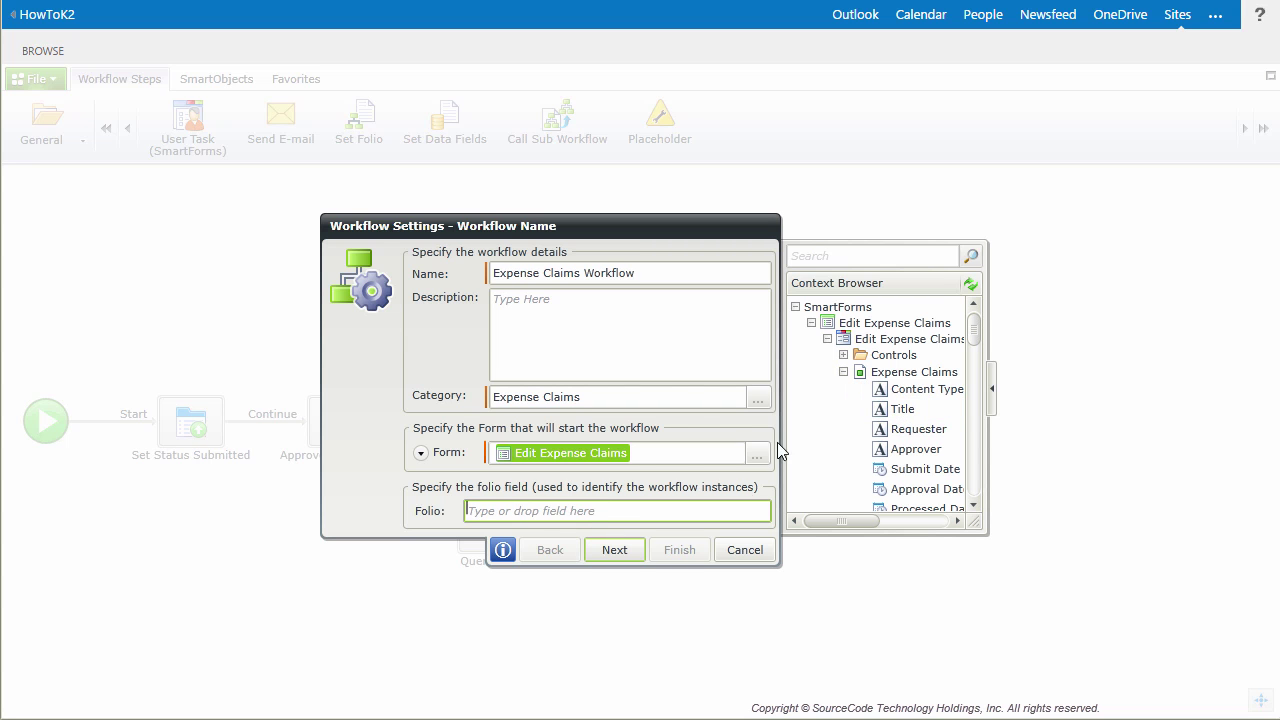
Step: Drag the form's Title field into Folio, then step through the remaining pages and finish
{"action": "left_click_drag", "start_coordinate": [900, 409], "coordinate": [589, 514]}
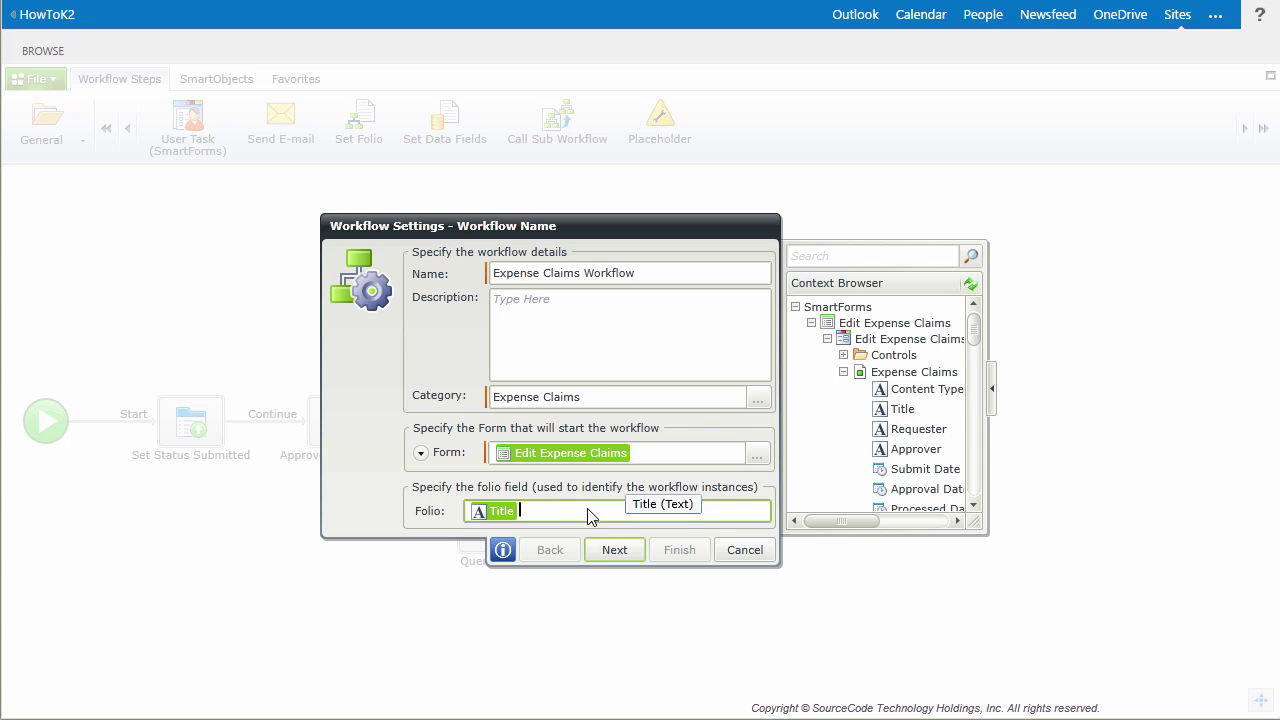
{"action": "left_click", "coordinate": [606, 552]}
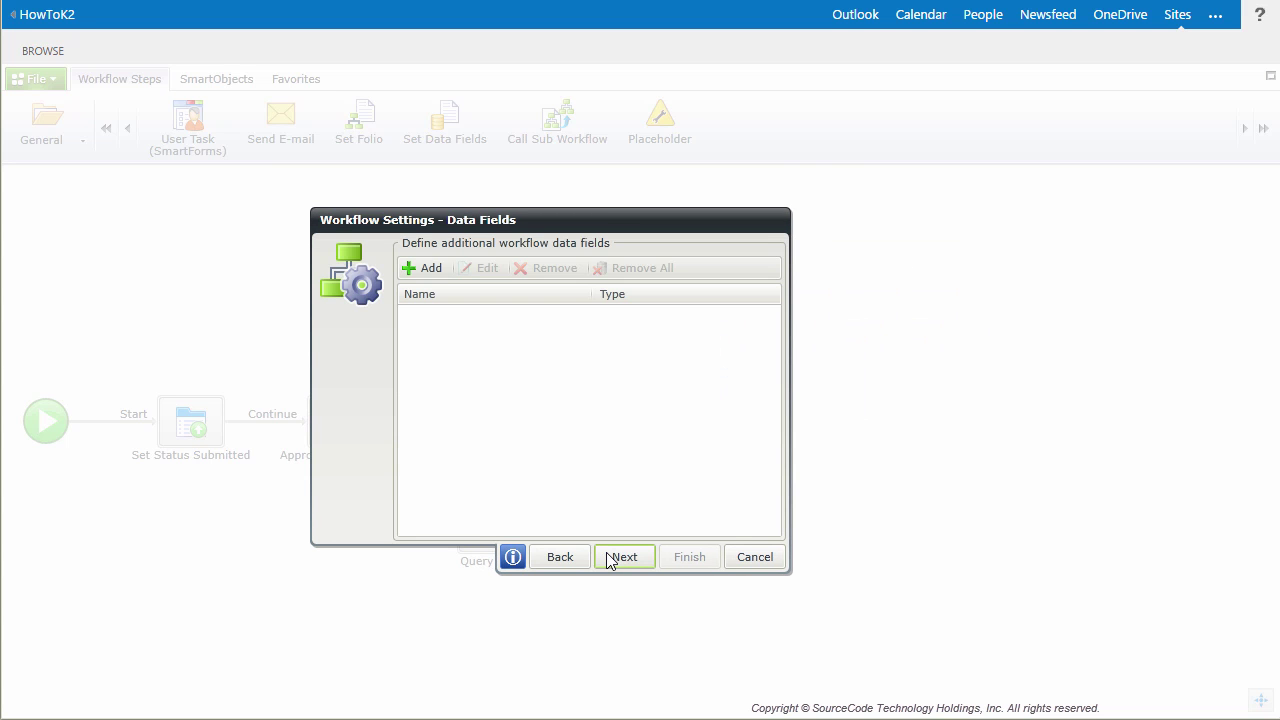
{"action": "left_click", "coordinate": [608, 556]}
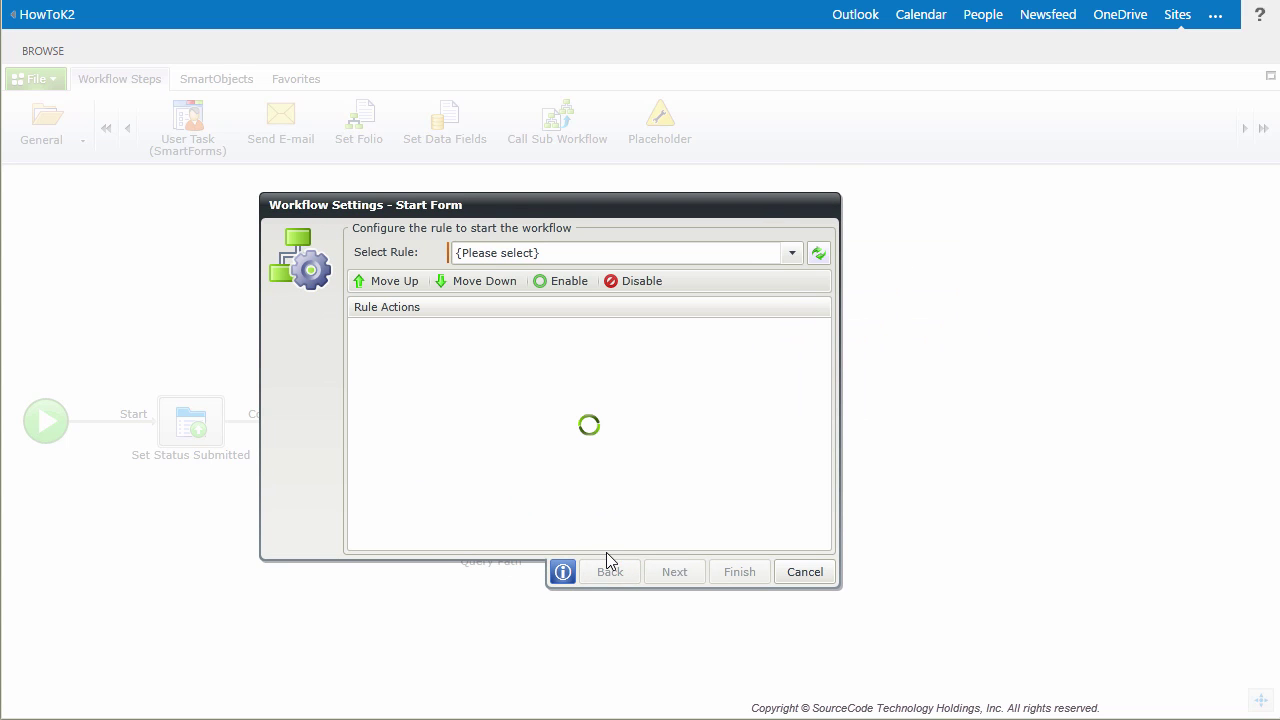
{"action": "left_click", "coordinate": [684, 569]}
{"action": "left_click", "coordinate": [770, 545]}
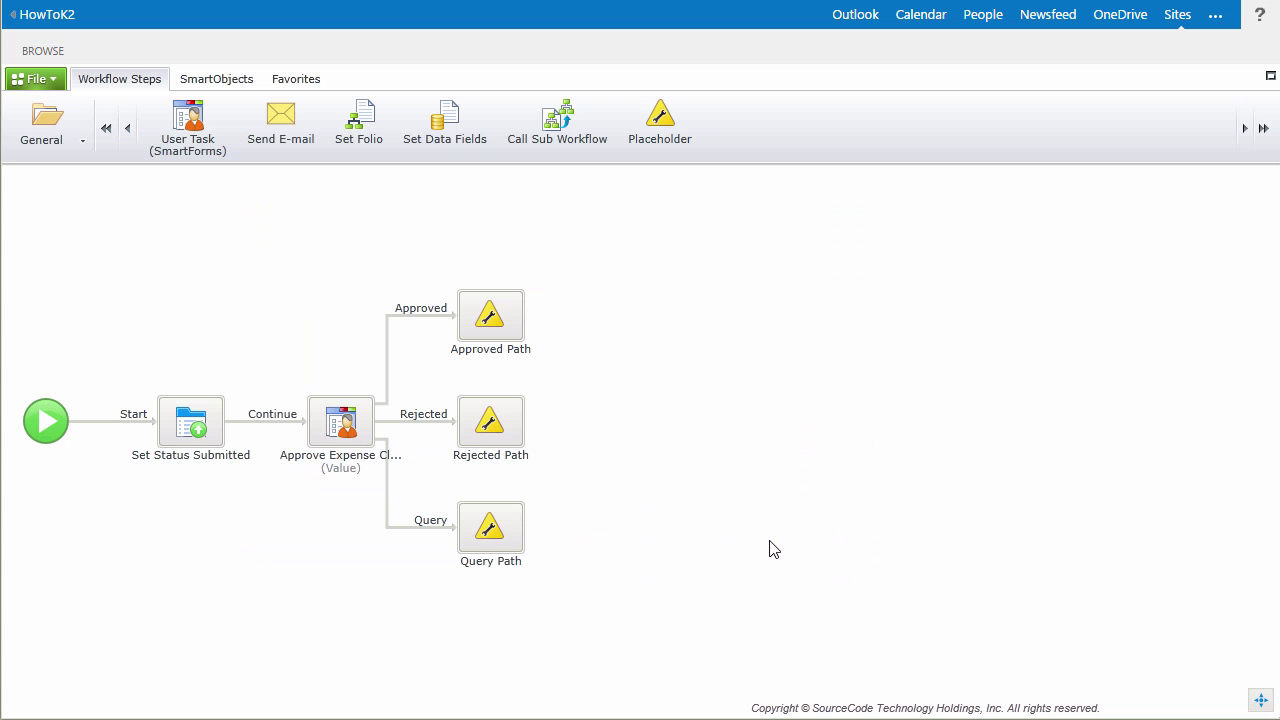